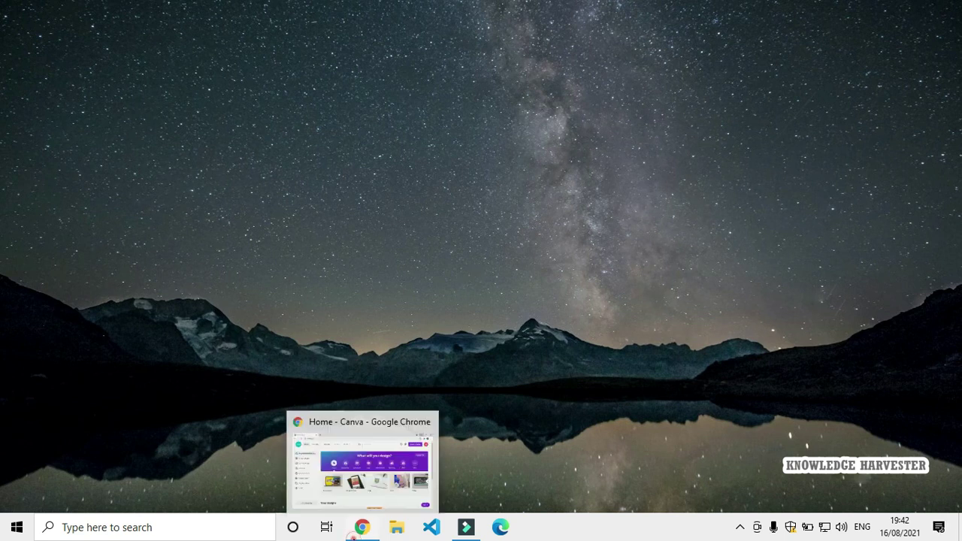
# Restore the Canva home page window and bring up the Templates category menu.
pyautogui.click(363, 528)
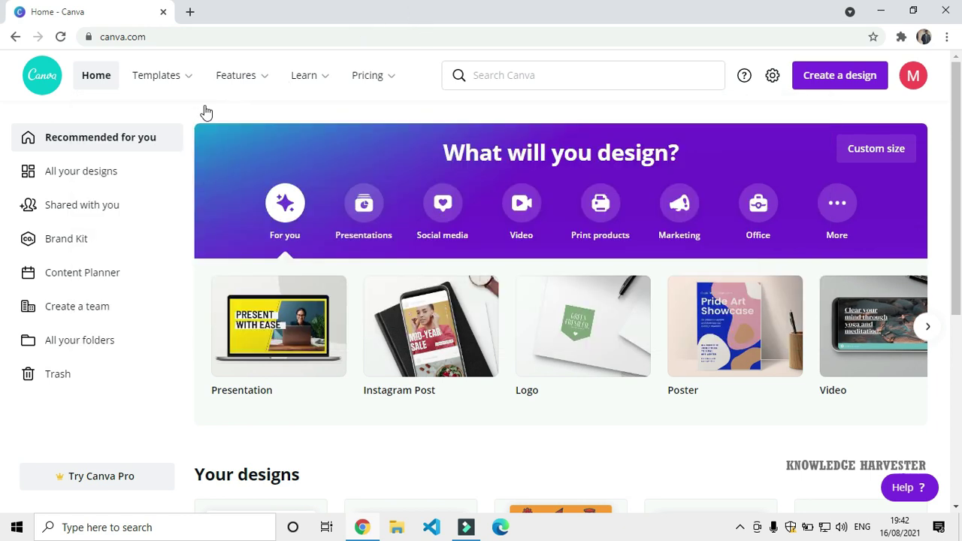
pyautogui.moveTo(188, 109)
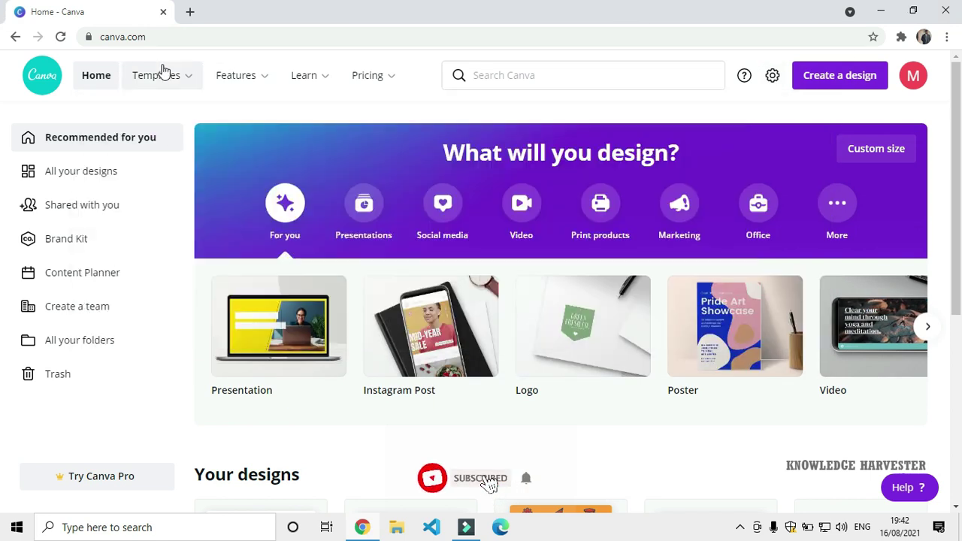
pyautogui.moveTo(164, 73)
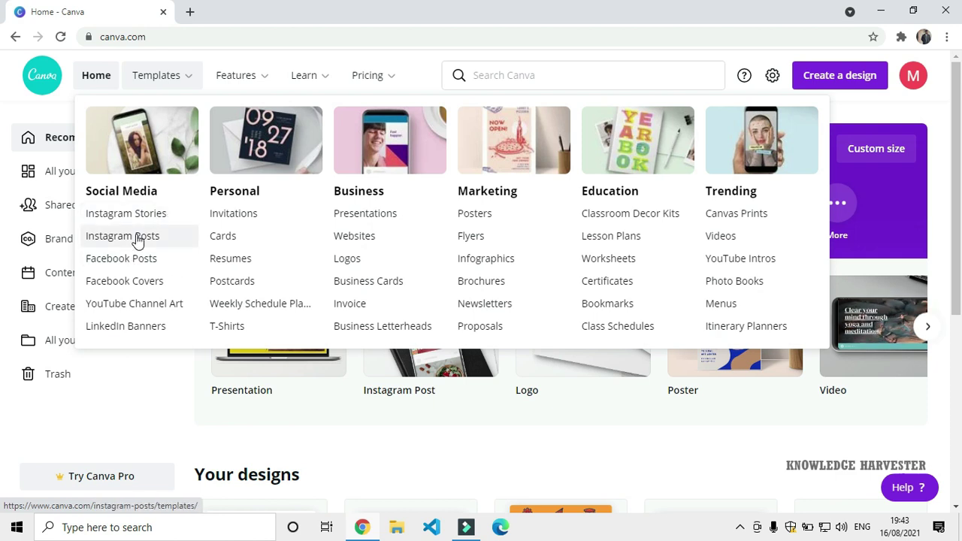
# Open the Instagram Posts templates gallery in a new browser tab and look through it.
pyautogui.rightClick(137, 240)
pyautogui.click(144, 247)
pyautogui.click(280, 15)
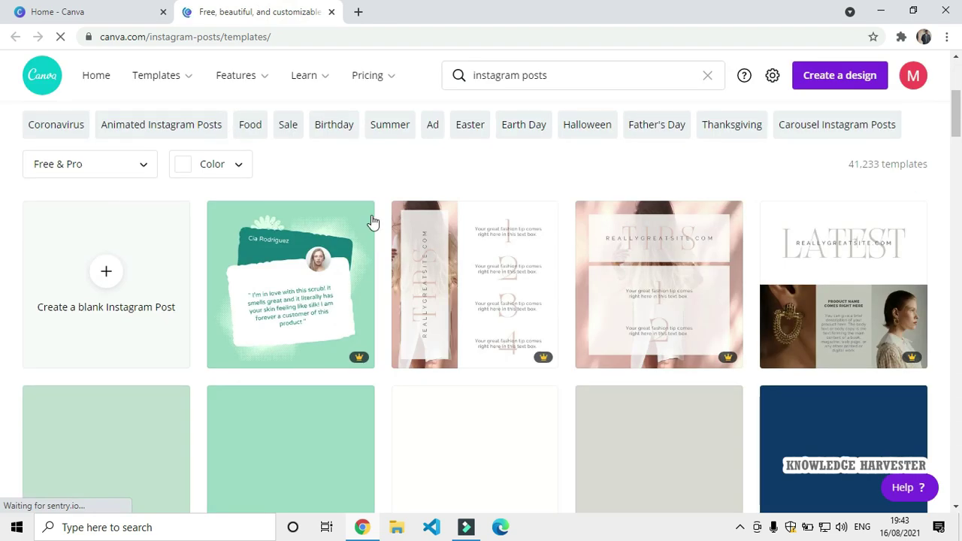
pyautogui.scroll(-1, 594, 242)
pyautogui.scroll(-4, 422, 242)
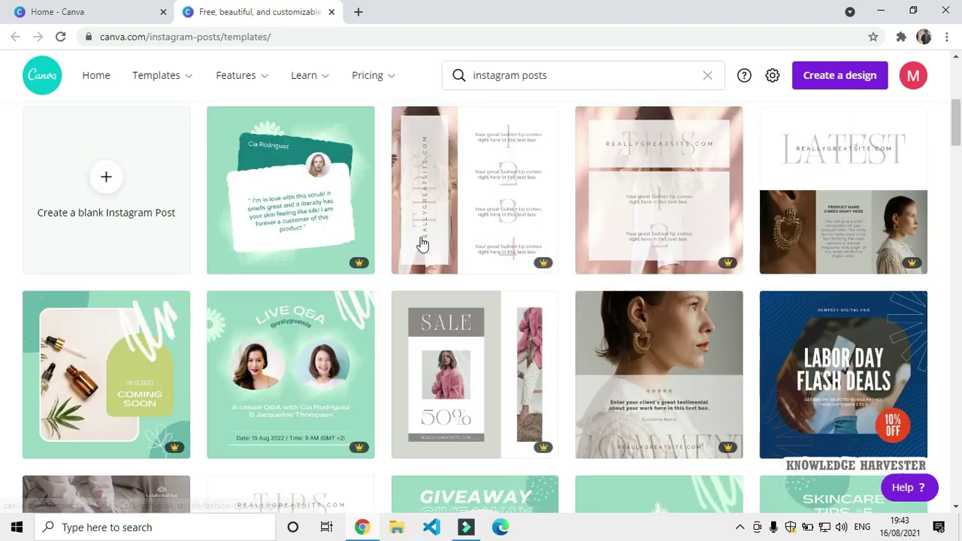
pyautogui.scroll(2, 422, 242)
pyautogui.scroll(1, 376, 229)
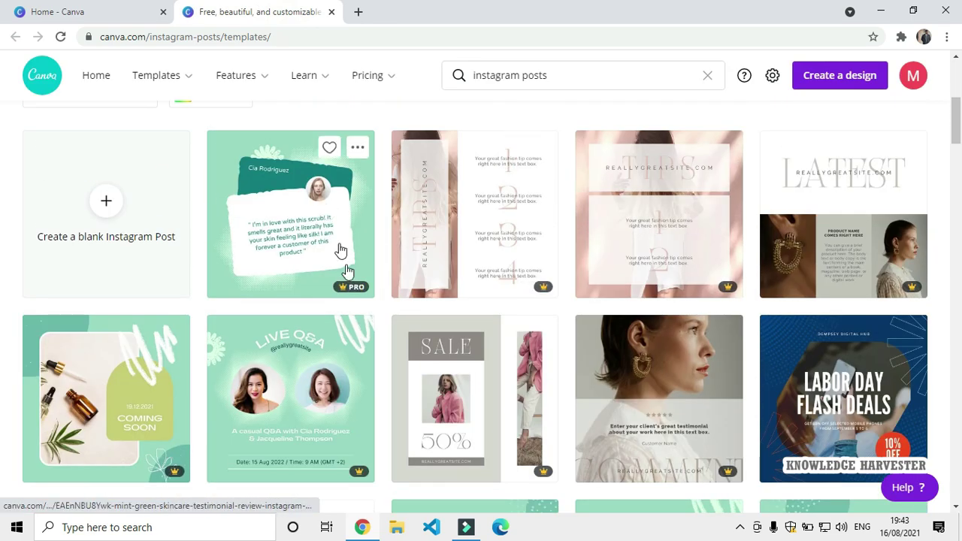
pyautogui.scroll(2, 316, 225)
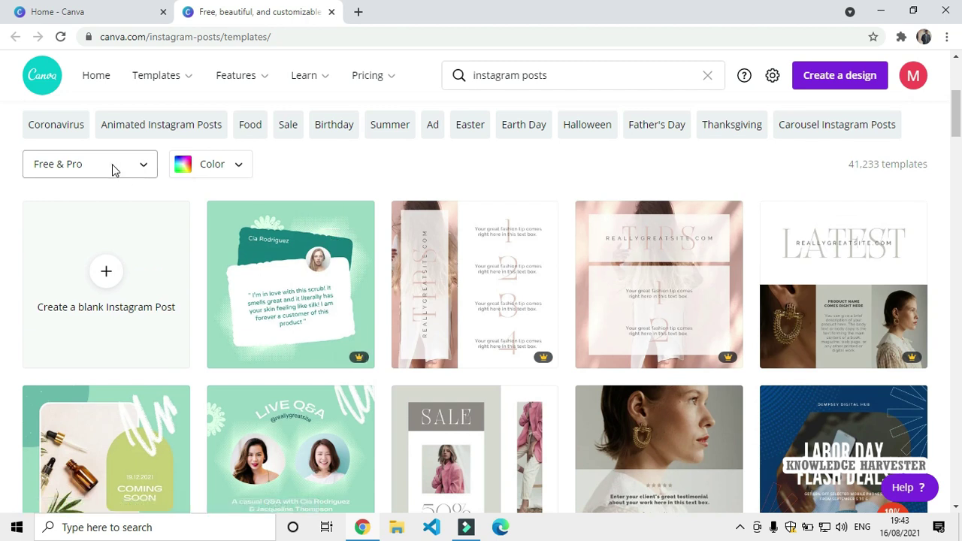
# Filter the Instagram post templates to Free only, leaving the colour filter unset.
pyautogui.click(113, 170)
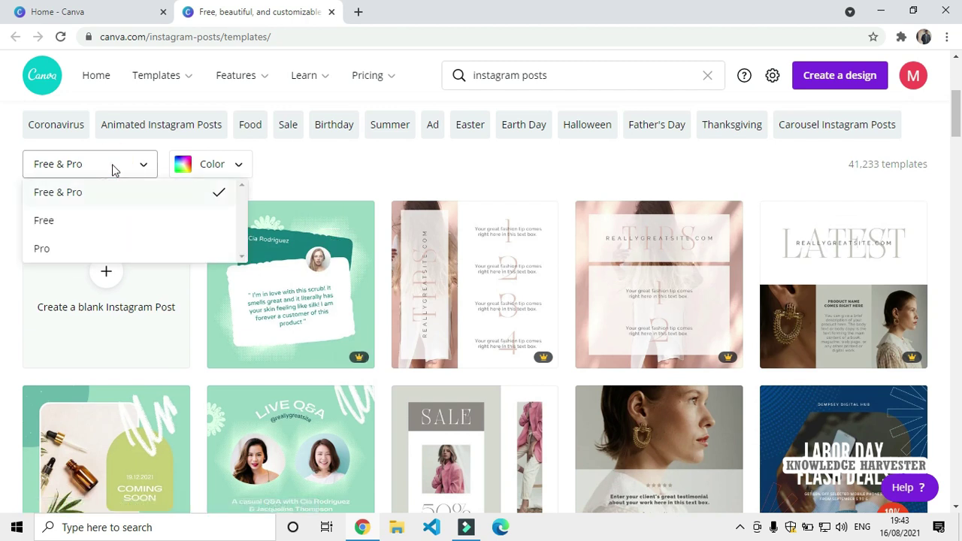
pyautogui.click(95, 222)
pyautogui.scroll(-1, 337, 238)
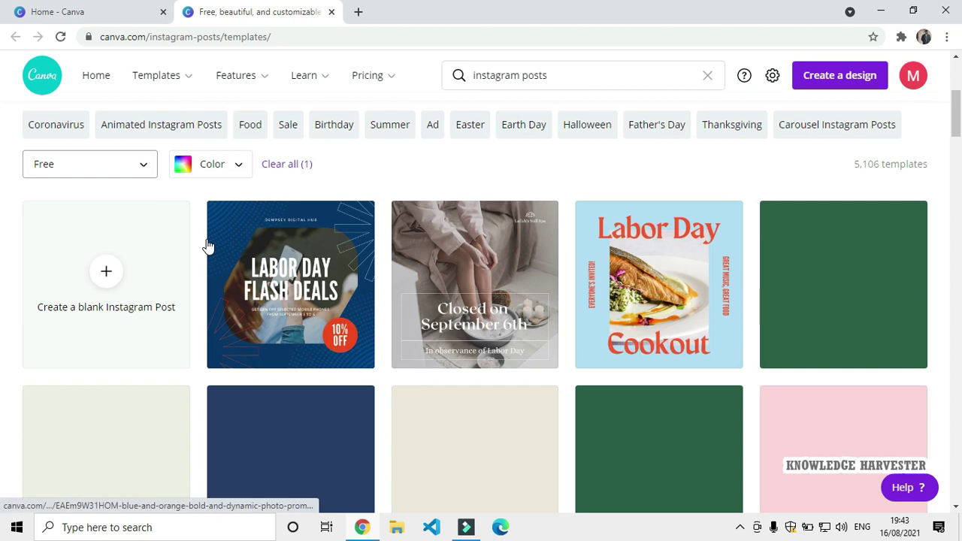
pyautogui.click(236, 166)
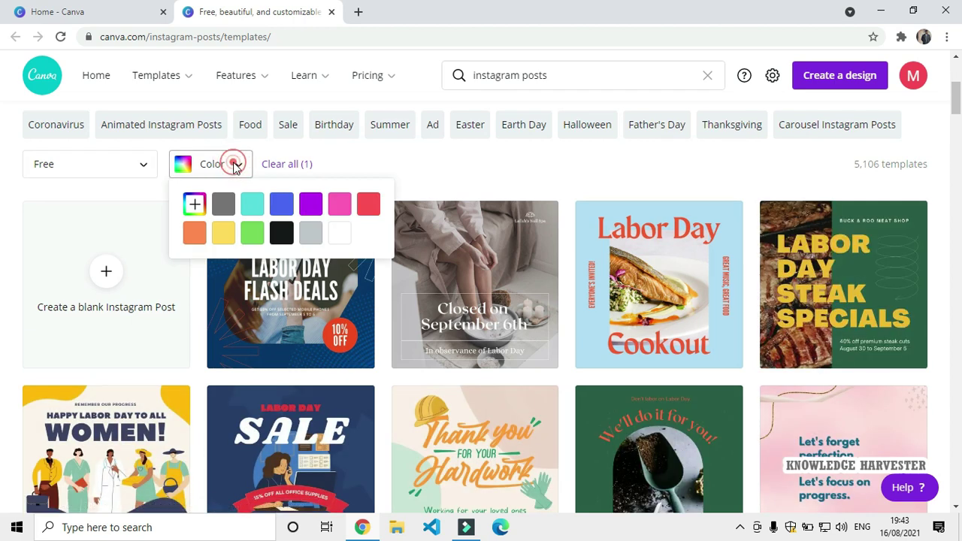
pyautogui.click(400, 165)
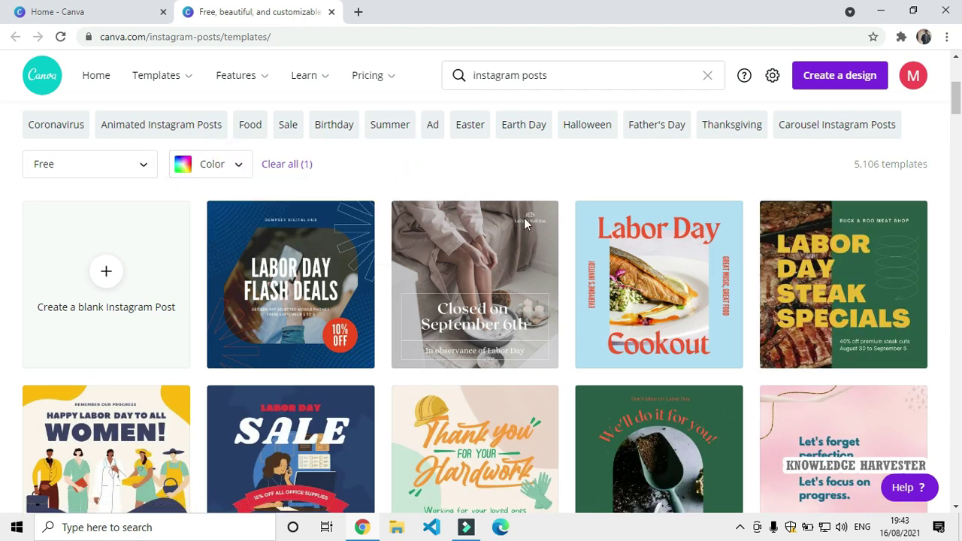
pyautogui.scroll(-1, 805, 301)
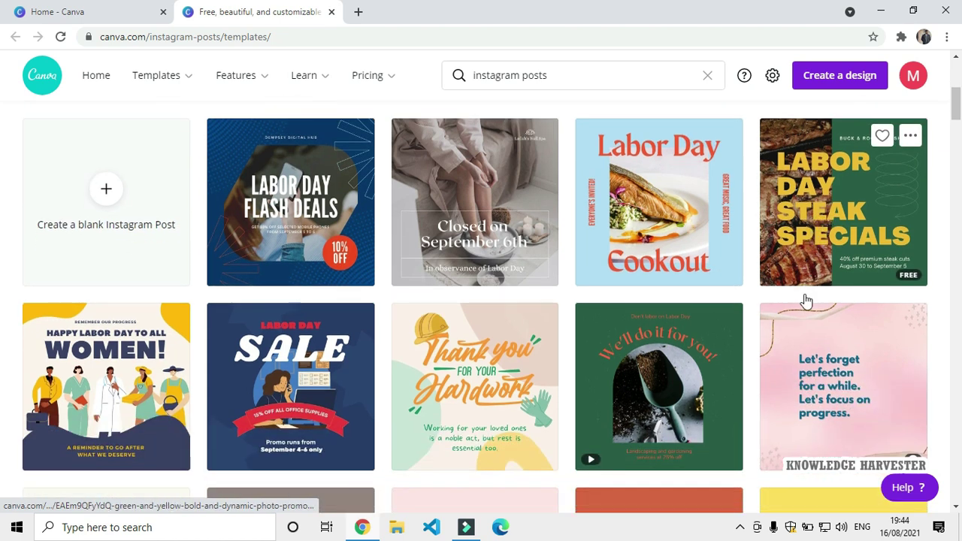
pyautogui.scroll(-3, 318, 276)
pyautogui.scroll(1, 284, 145)
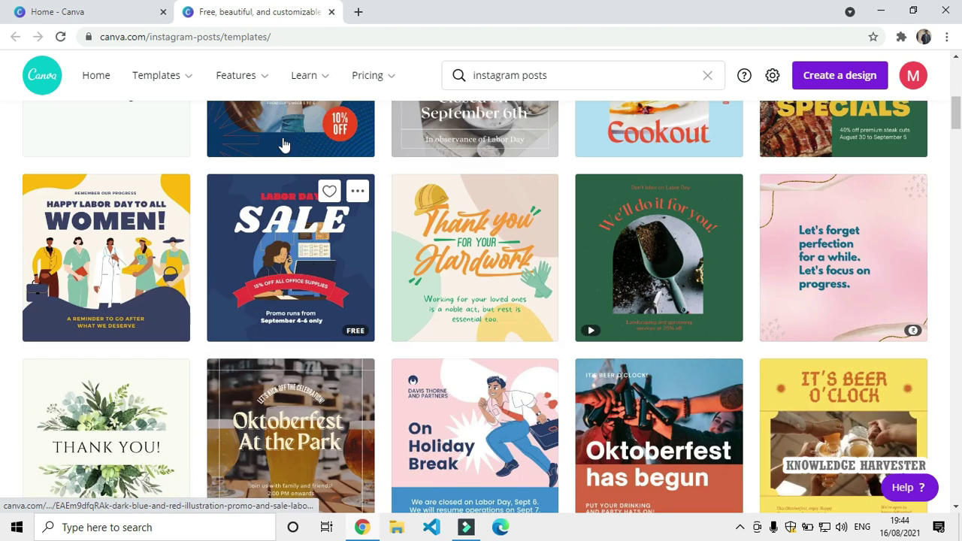
# Preview the dark blue and red Labor Day SALE template and choose to customize it.
pyautogui.click(284, 259)
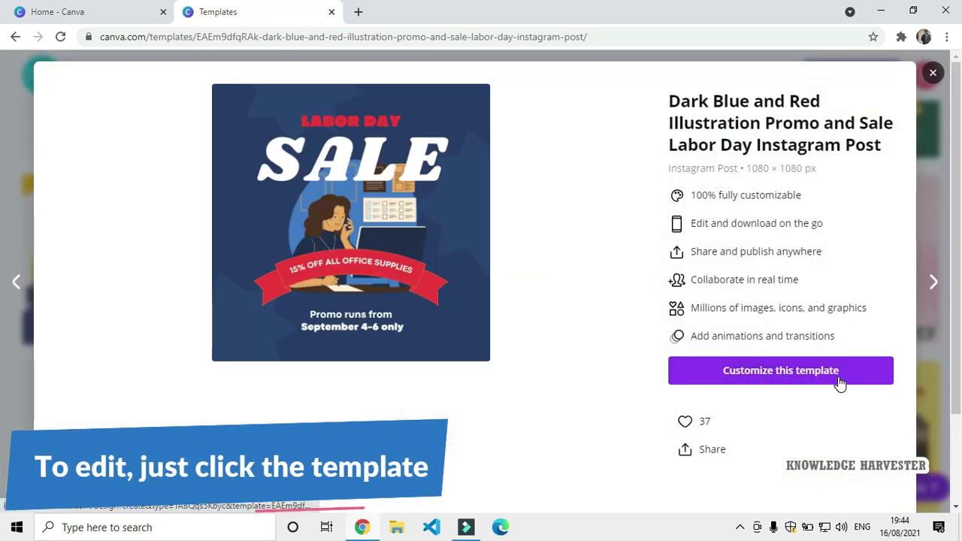
pyautogui.click(780, 371)
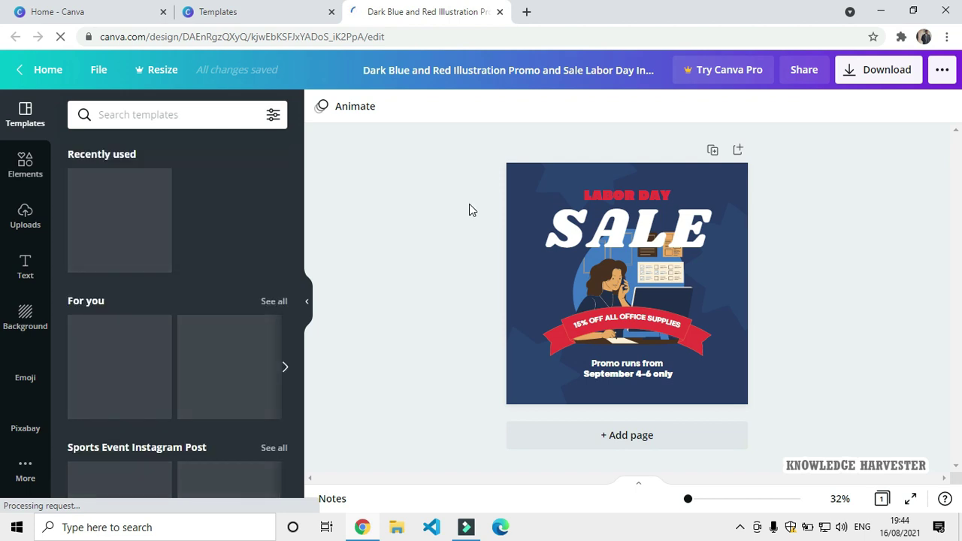
pyautogui.click(606, 226)
pyautogui.click(367, 115)
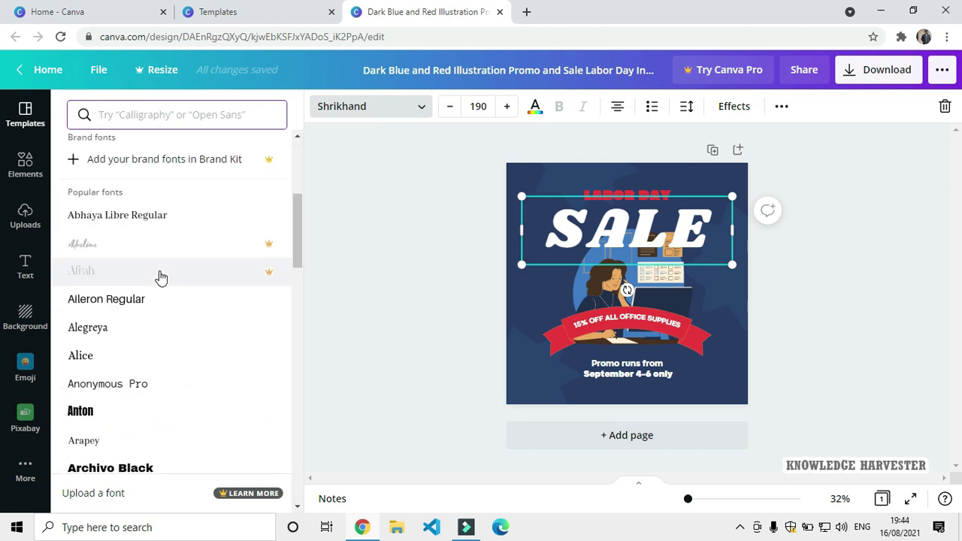
pyautogui.scroll(-4, 147, 282)
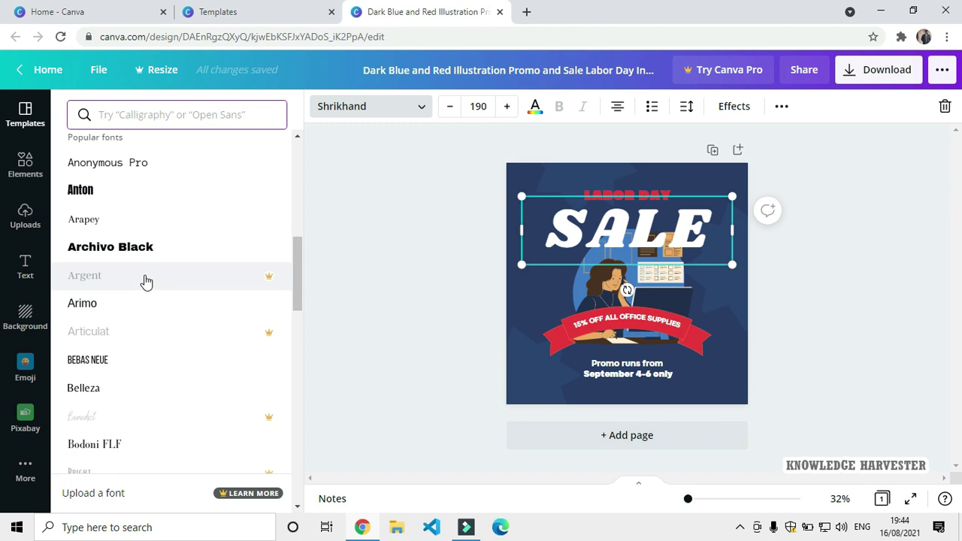
pyautogui.click(450, 225)
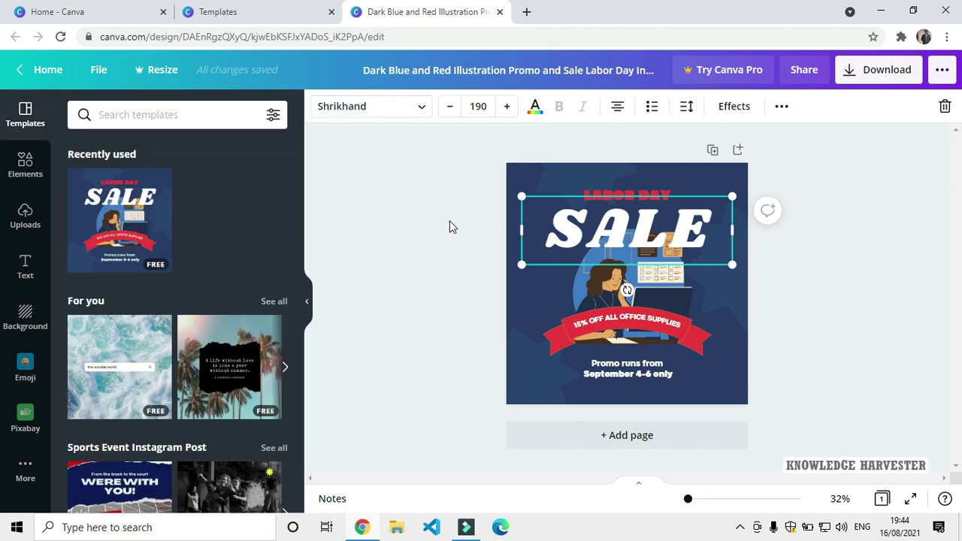
pyautogui.click(594, 286)
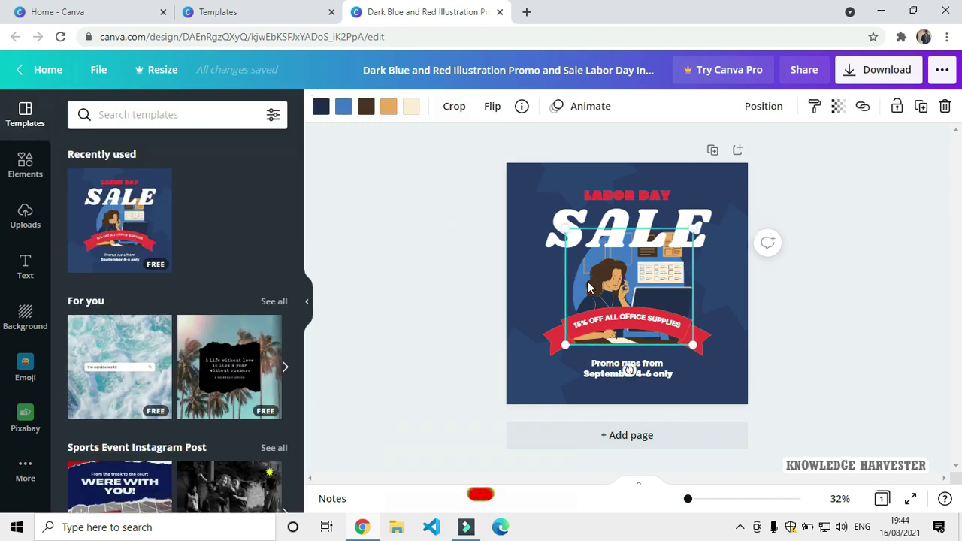
# Browse the Elements library, then switch the side panel to Uploads.
pyautogui.click(21, 170)
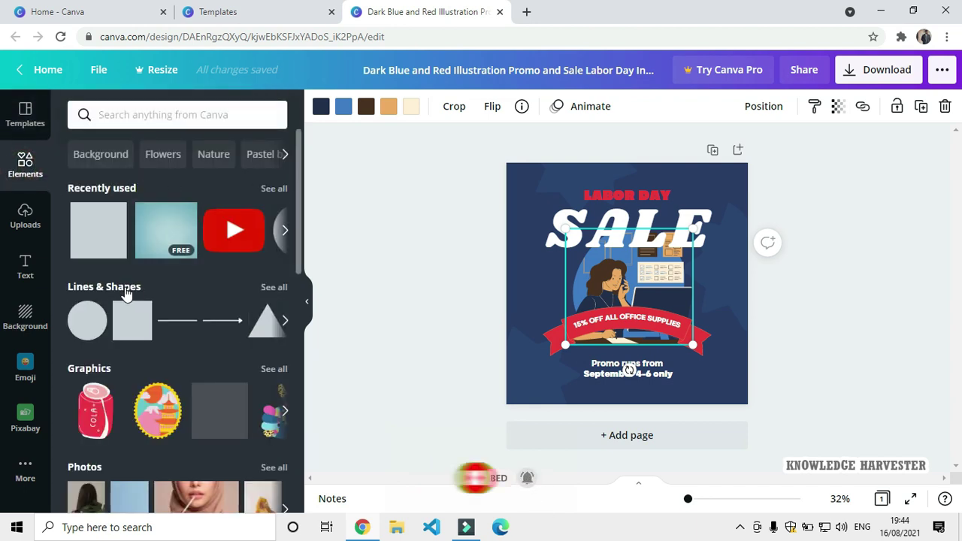
pyautogui.scroll(-2, 97, 331)
pyautogui.scroll(-2, 98, 332)
pyautogui.scroll(-3, 98, 332)
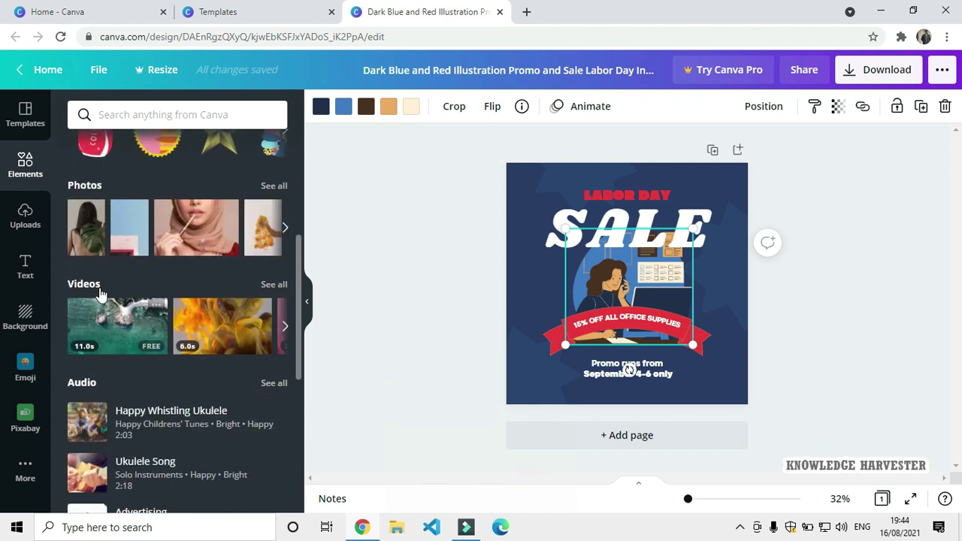
pyautogui.scroll(4, 200, 318)
pyautogui.scroll(2, 200, 318)
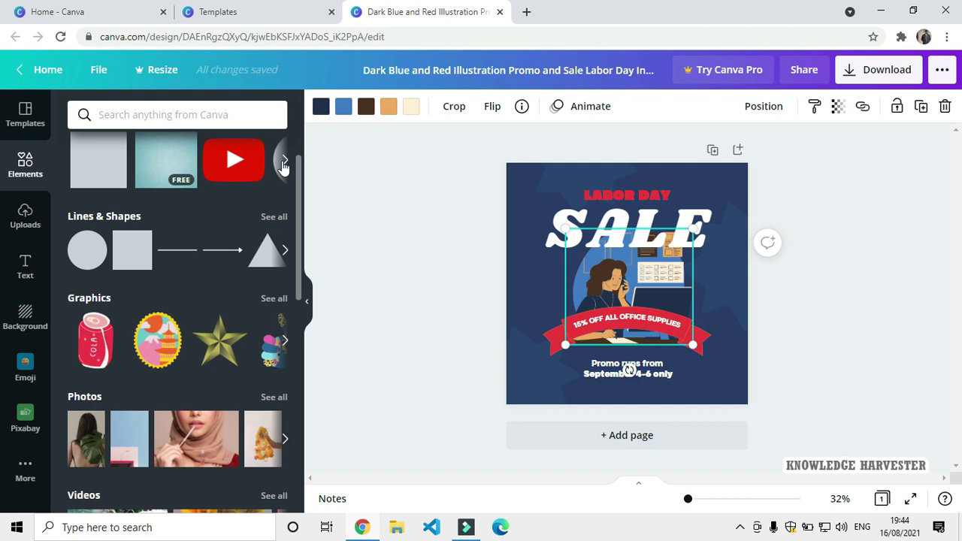
pyautogui.click(24, 226)
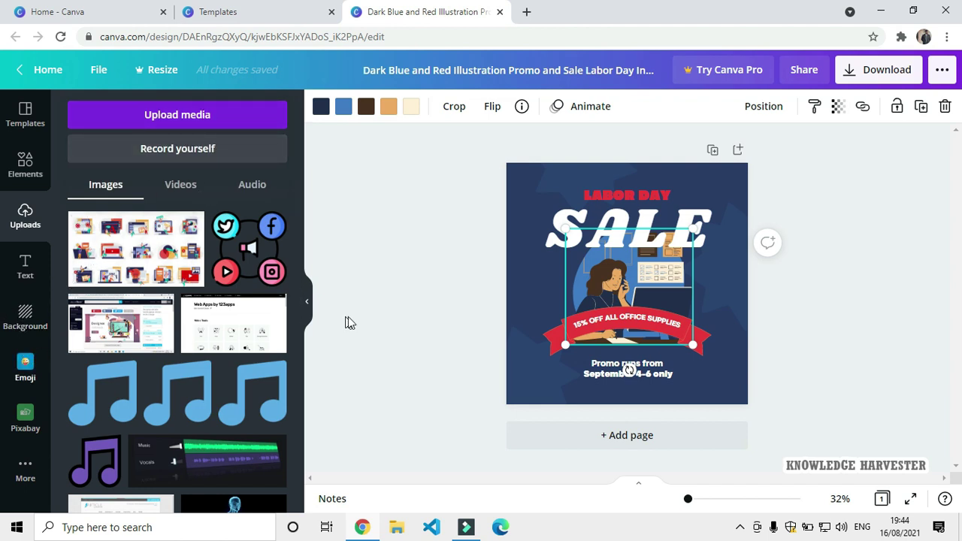
# Look through the More panel's apps and integrations, then bring up the Download options.
pyautogui.click(23, 470)
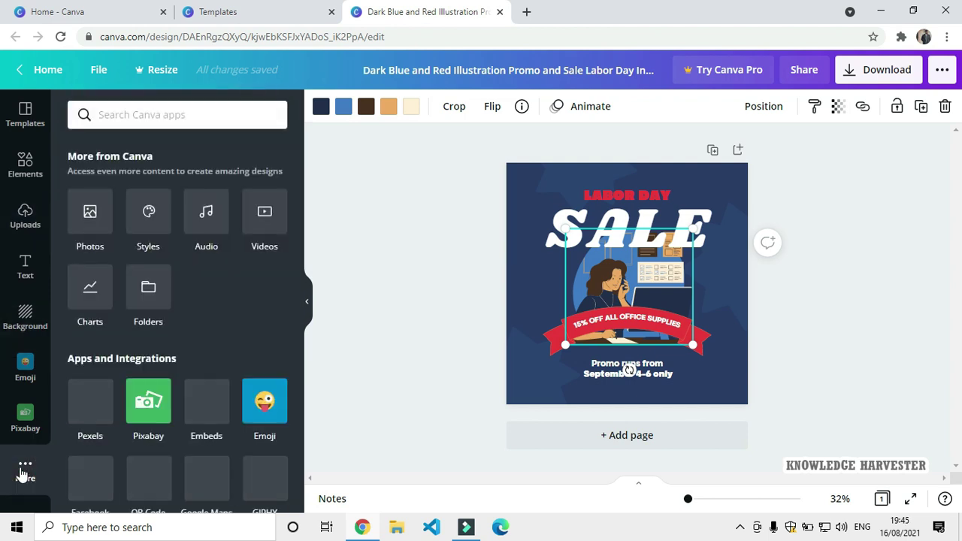
pyautogui.scroll(-1, 122, 349)
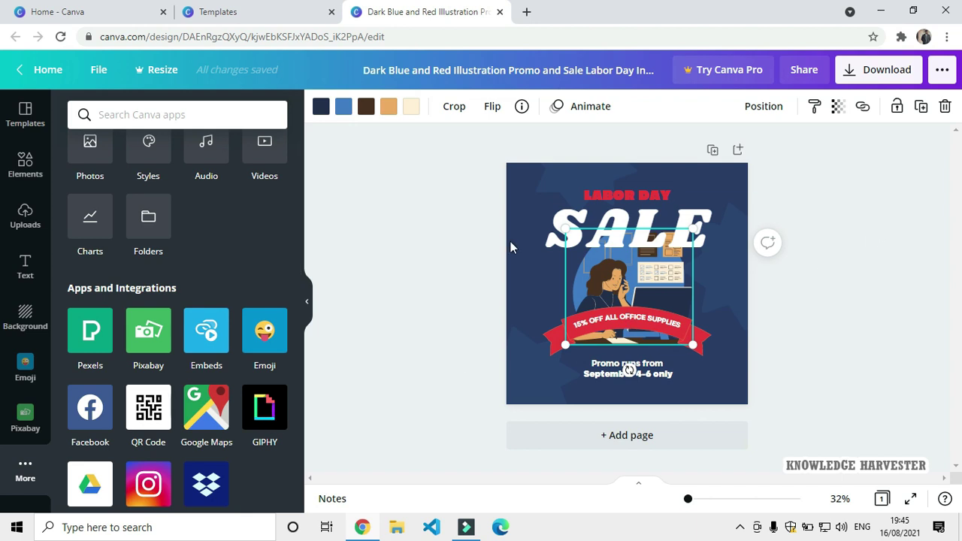
pyautogui.click(875, 70)
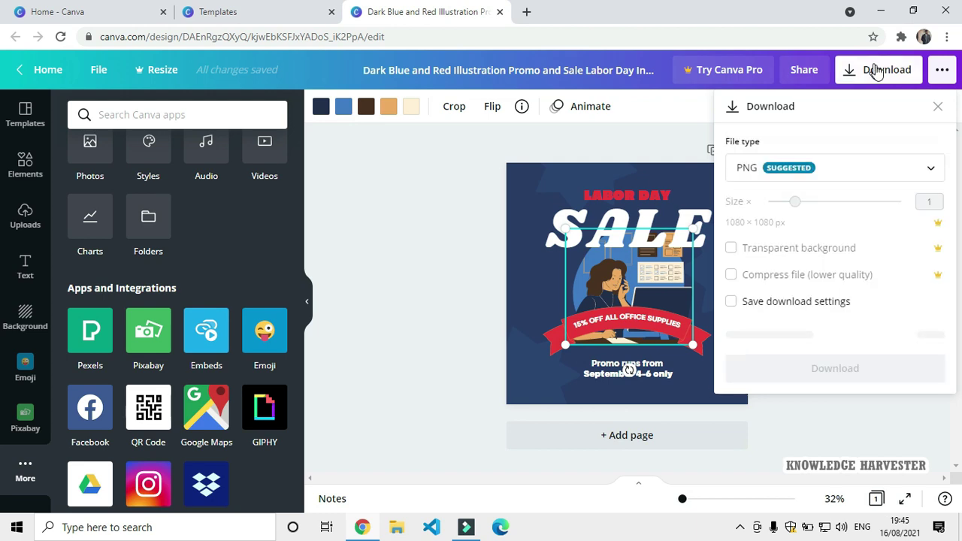
# Keep PNG as the download file type and return to the Labor Day template tab.
pyautogui.click(840, 165)
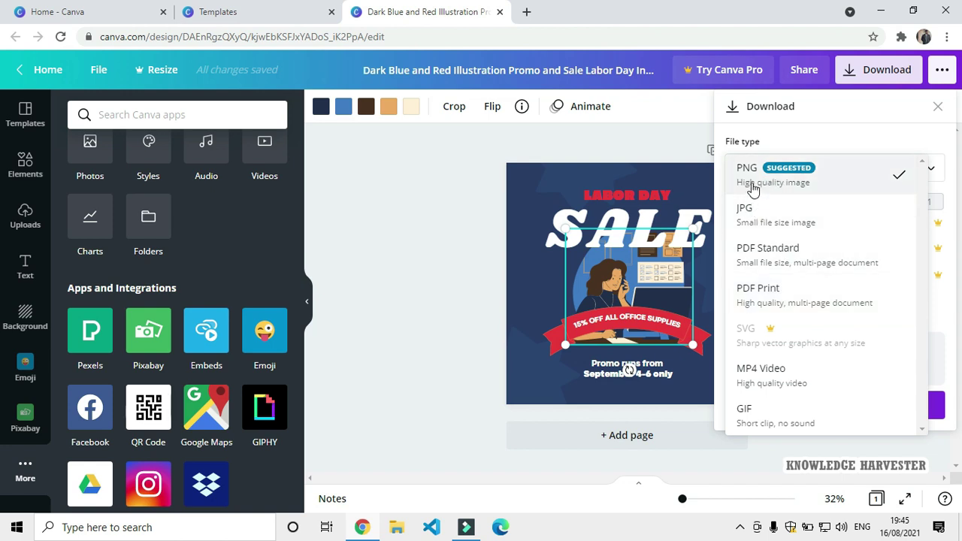
pyautogui.click(789, 171)
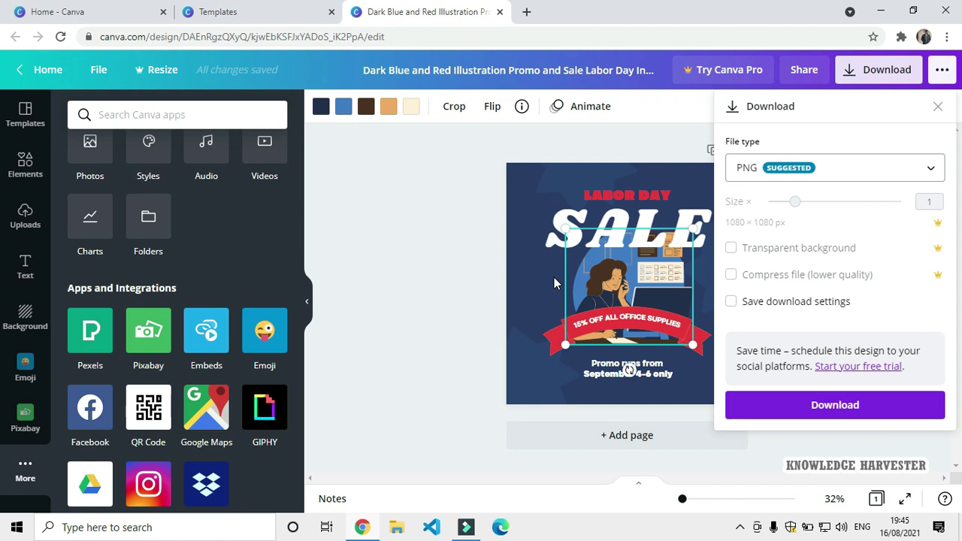
pyautogui.click(200, 9)
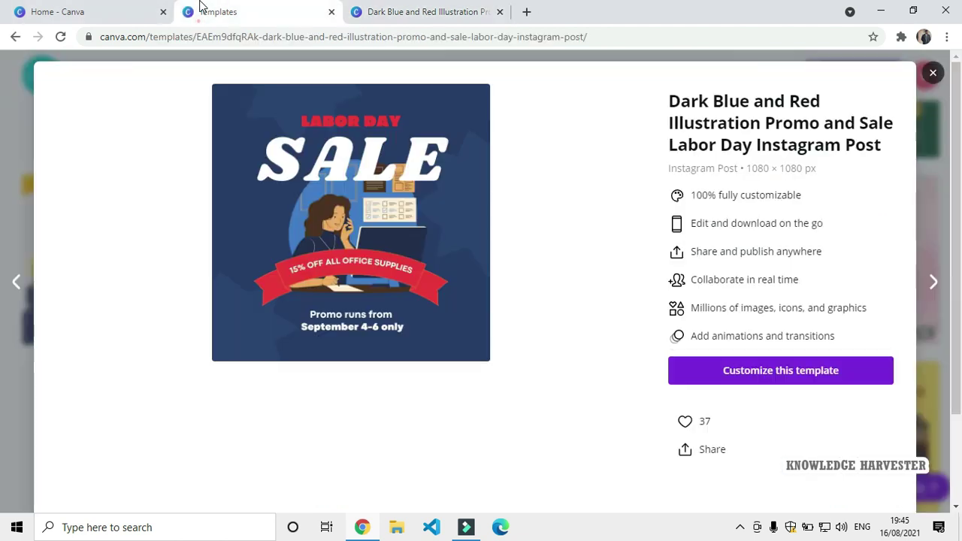
# From the Home tab, open and browse the Postcards template gallery of 1,464 templates.
pyautogui.click(58, 12)
pyautogui.moveTo(169, 76)
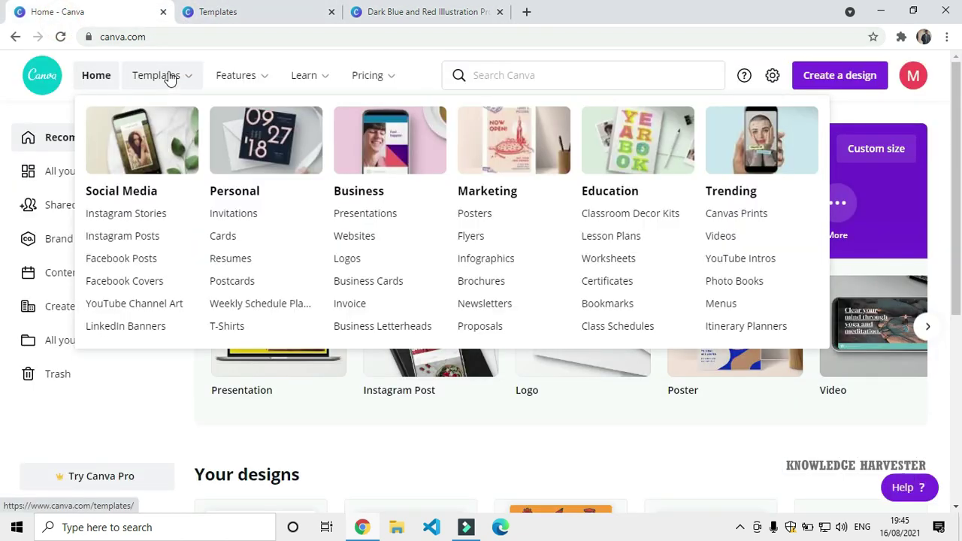
pyautogui.click(245, 289)
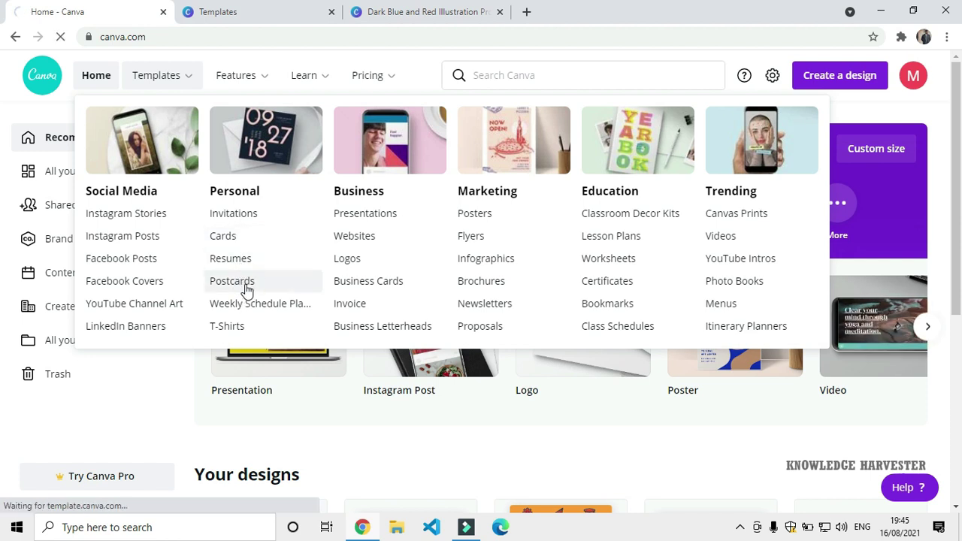
pyautogui.scroll(-1, 297, 268)
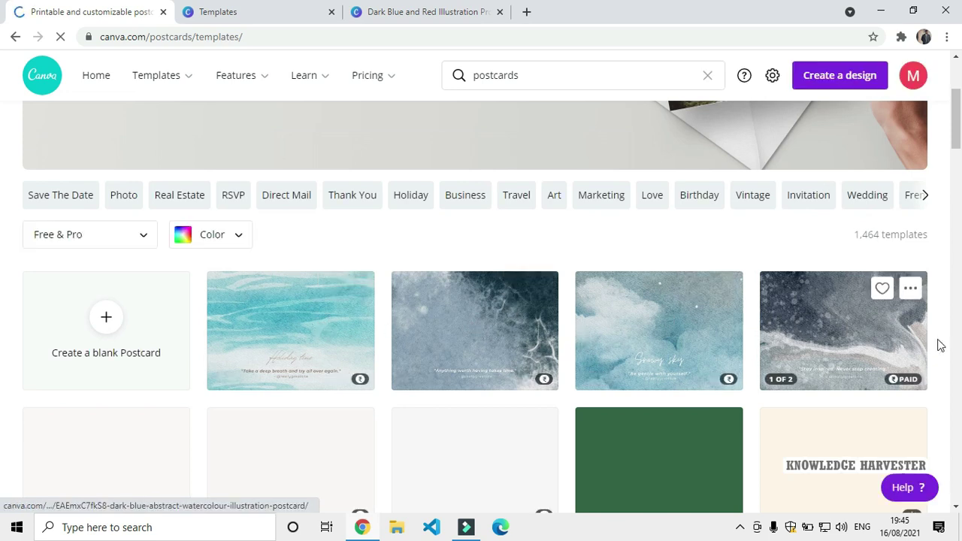
pyautogui.scroll(-2, 681, 308)
pyautogui.scroll(-4, 674, 322)
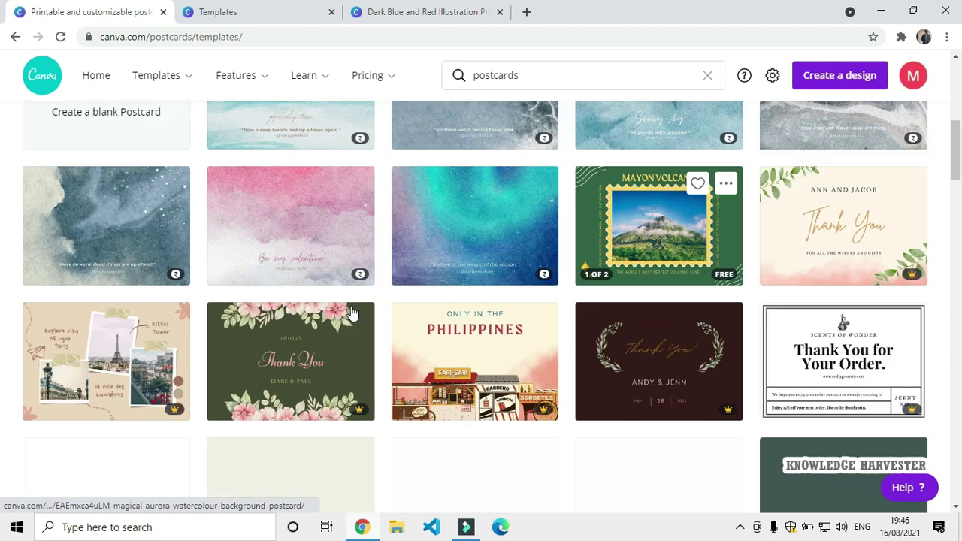
pyautogui.scroll(3, 494, 305)
pyautogui.scroll(3, 495, 305)
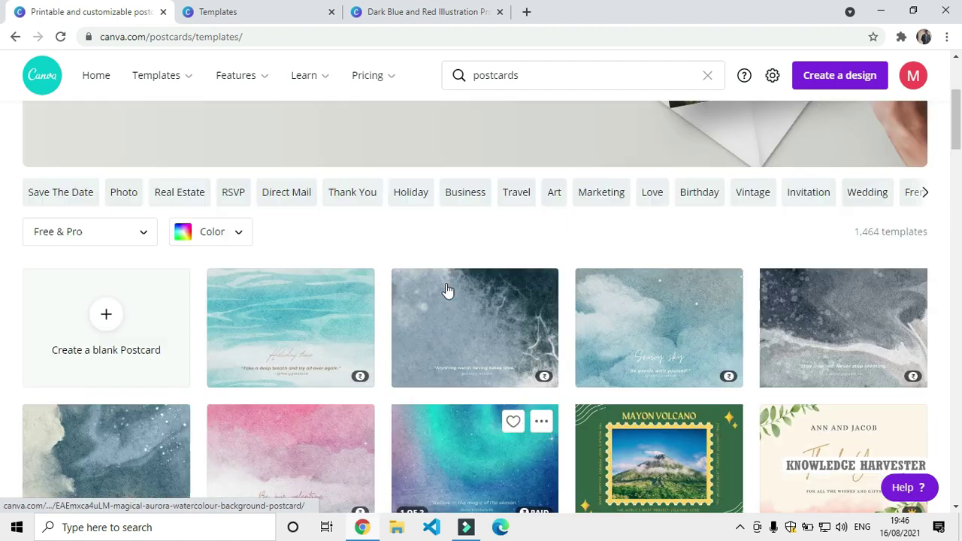
pyautogui.scroll(3, 395, 264)
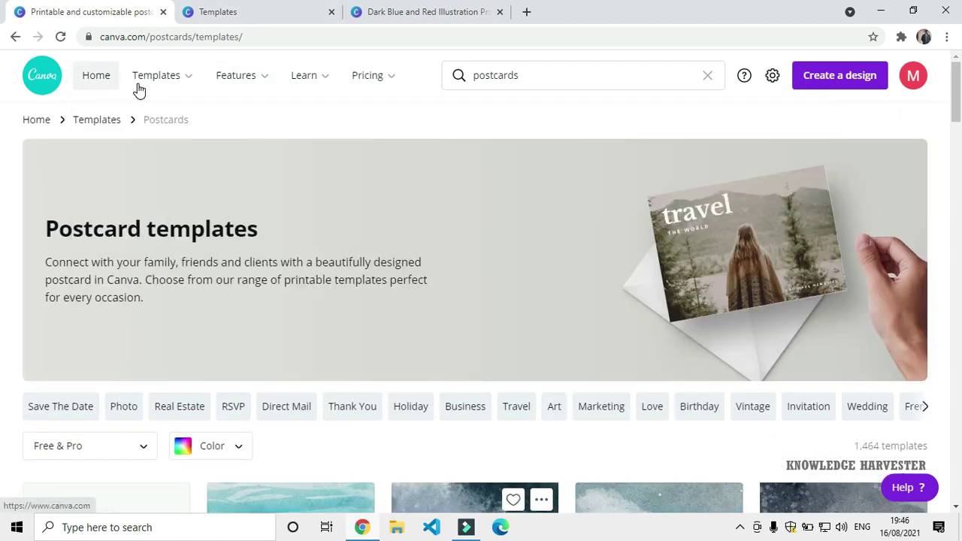
pyautogui.moveTo(135, 89)
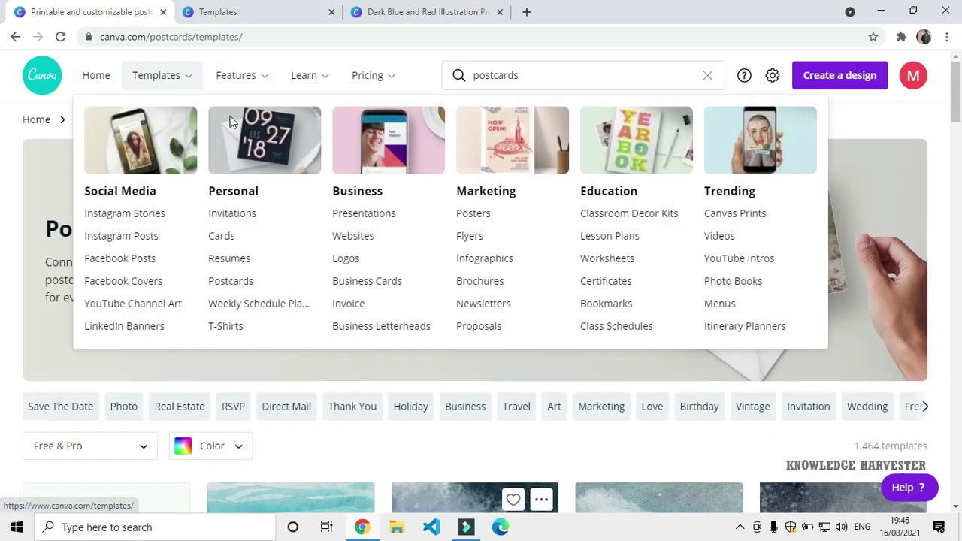
pyautogui.rightClick(391, 218)
# Open the Presentations gallery of 2,351 templates in a new tab, keeping the Free & Pro filter.
pyautogui.click(398, 227)
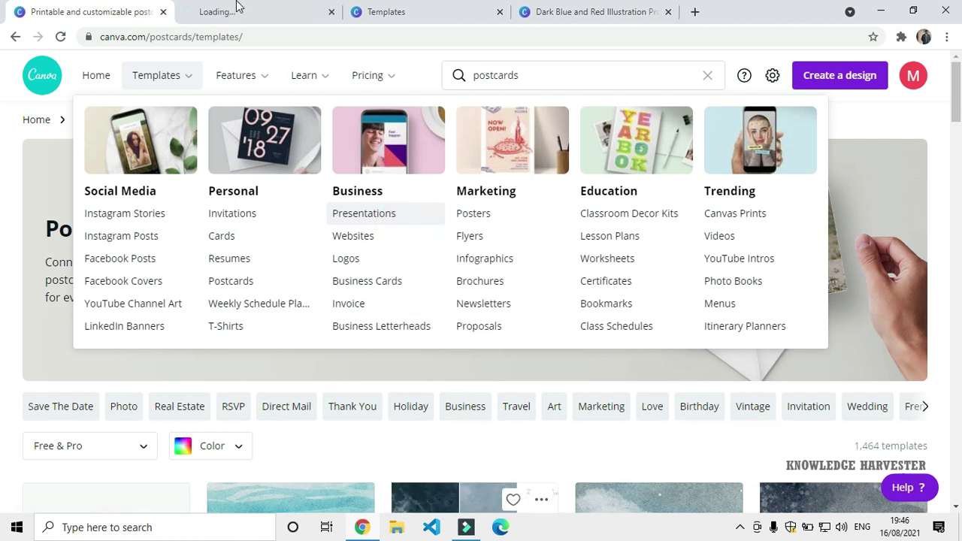
pyautogui.click(233, 12)
pyautogui.scroll(-2, 312, 181)
pyautogui.scroll(-1, 359, 271)
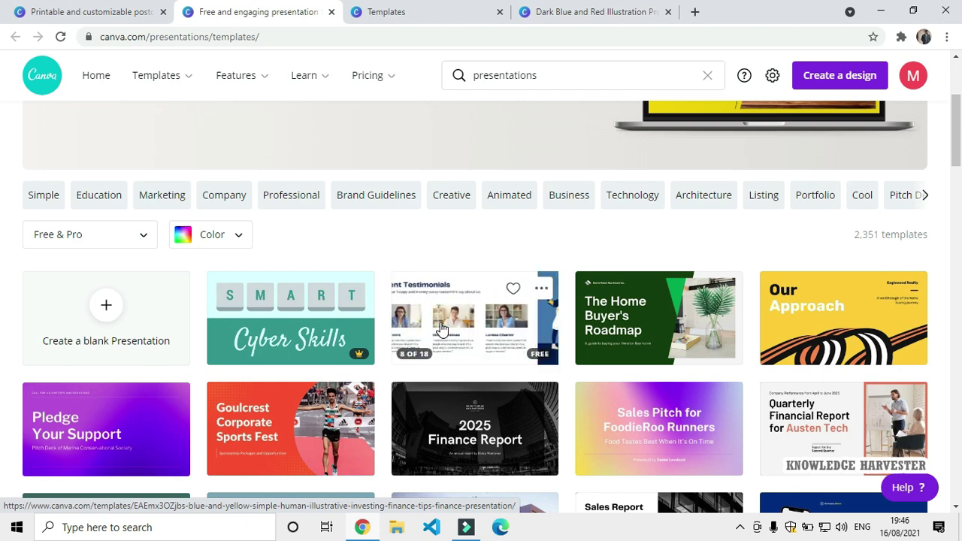
pyautogui.moveTo(302, 84)
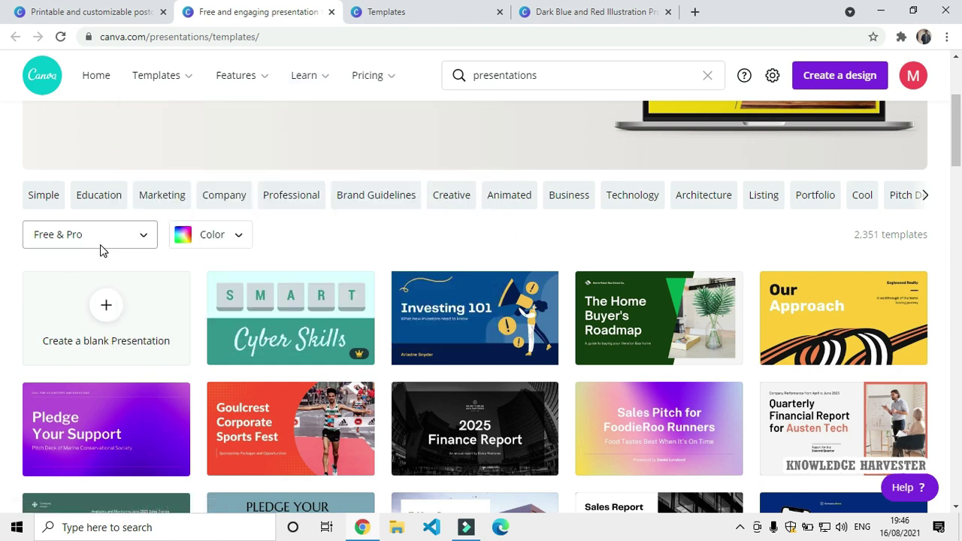
pyautogui.click(100, 243)
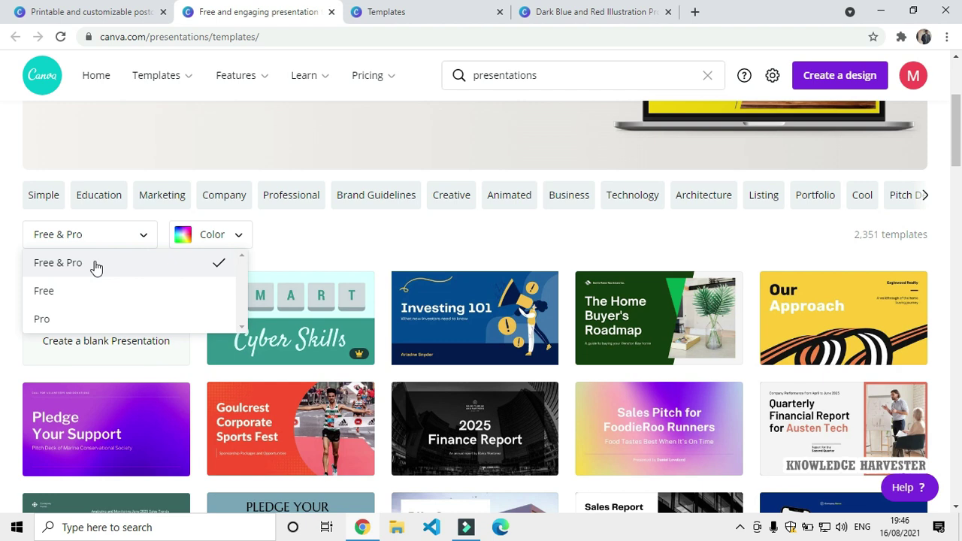
pyautogui.click(446, 258)
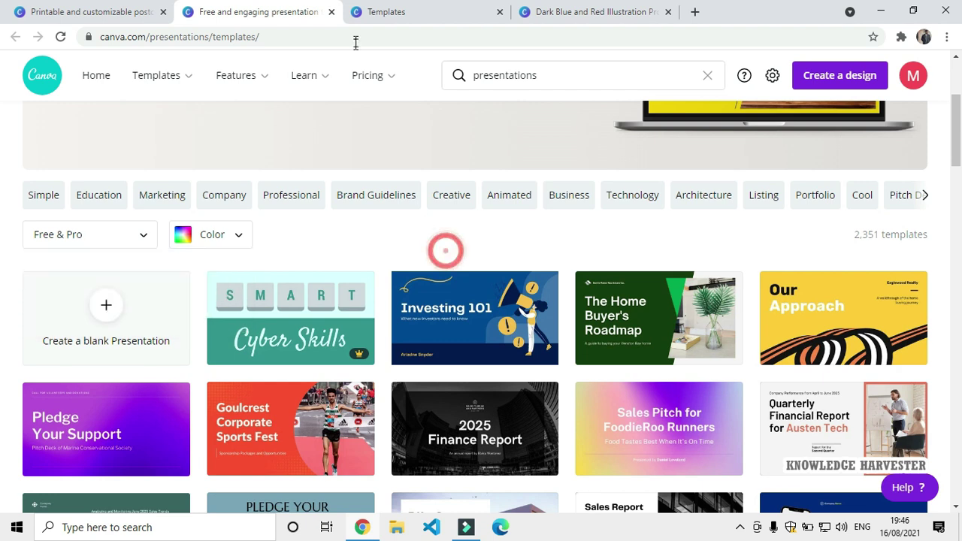
pyautogui.moveTo(376, 81)
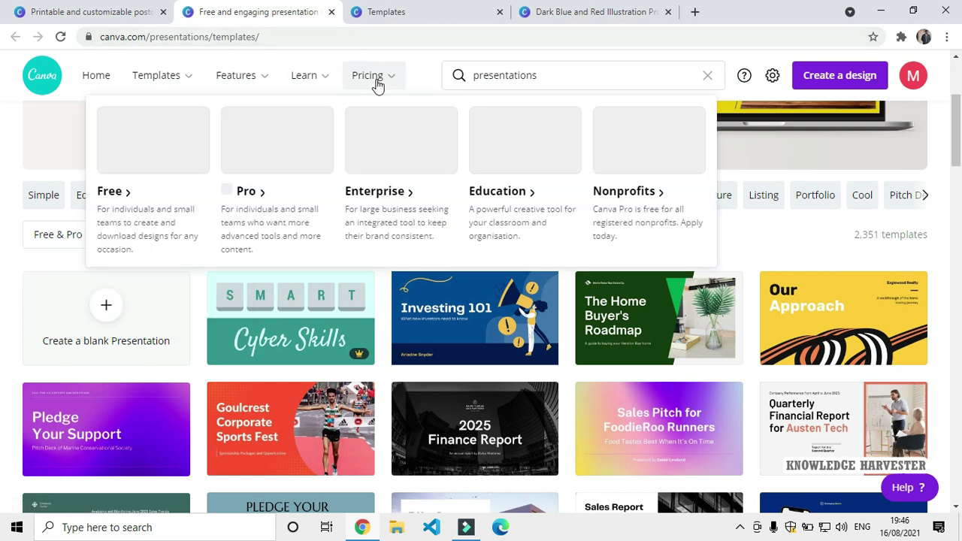
# Open the Canva for Nonprofits page and follow its link to the eligibility guidelines.
pyautogui.click(608, 181)
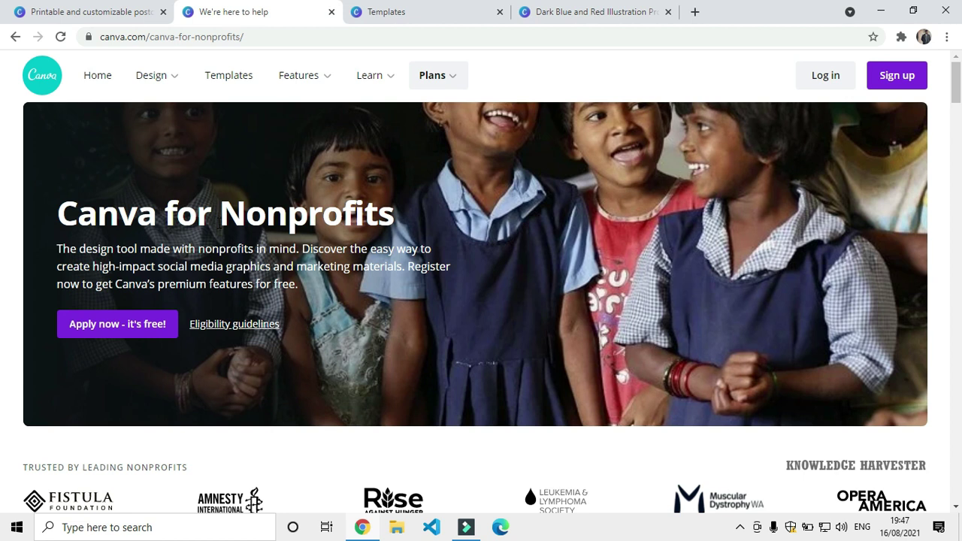
pyautogui.scroll(-1, 155, 233)
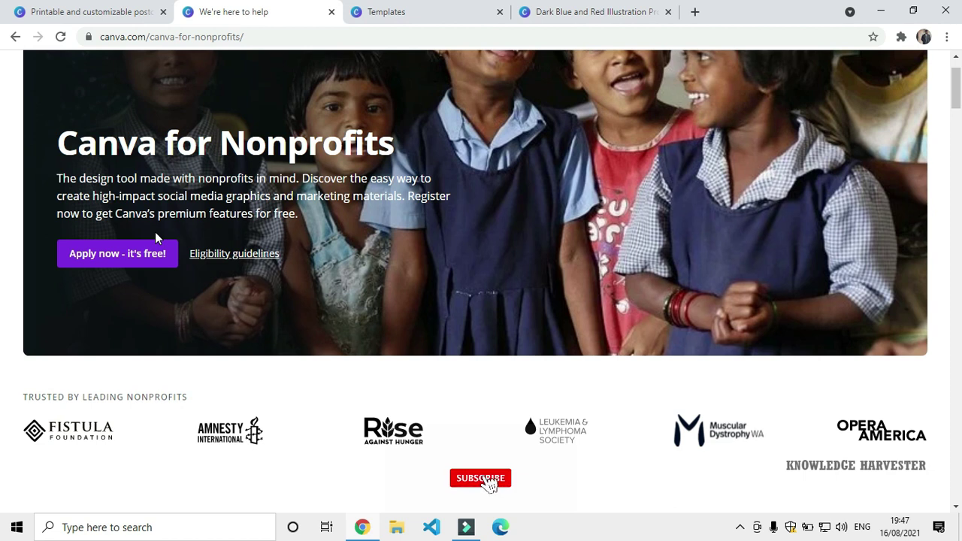
pyautogui.click(247, 263)
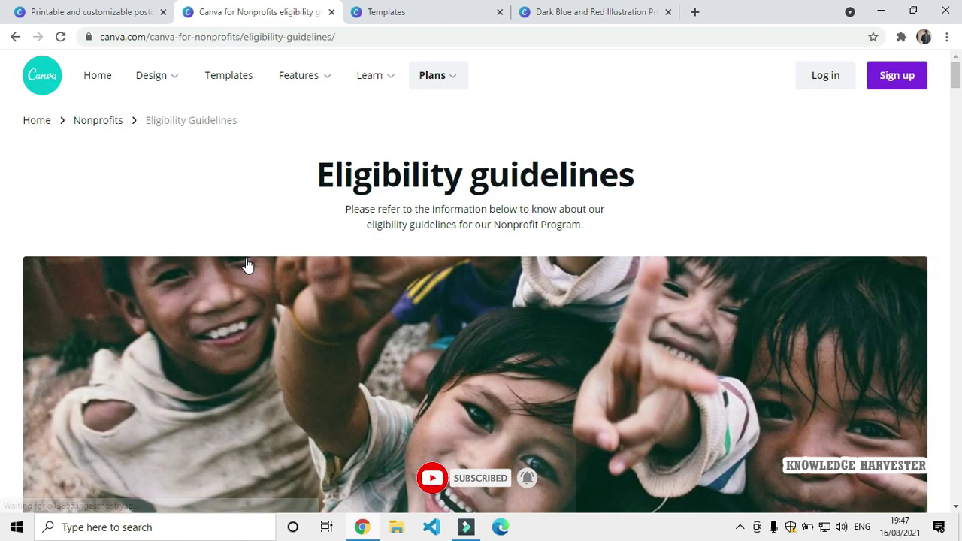
# Scroll the eligibility guidelines down to India and highlight its required registration certificate text.
pyautogui.scroll(-3, 406, 219)
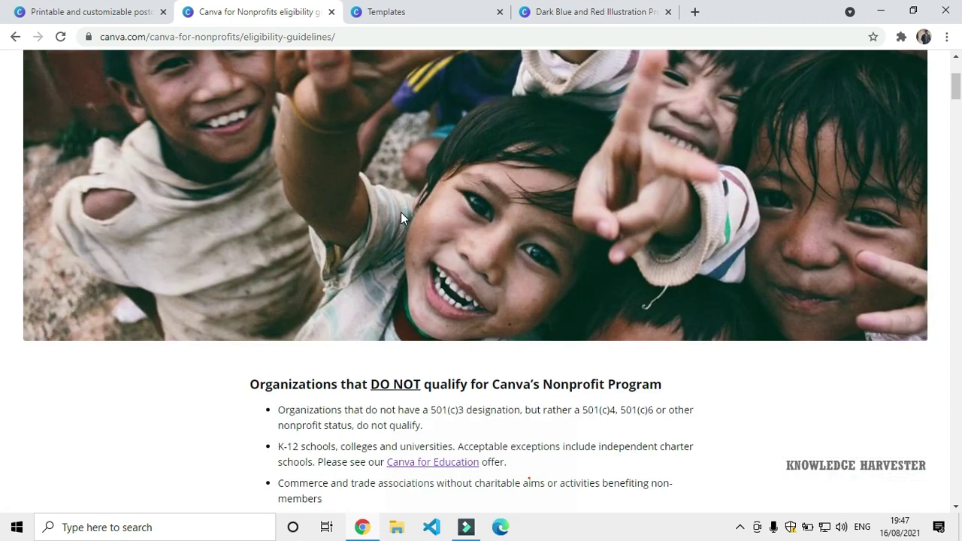
pyautogui.scroll(-3, 401, 218)
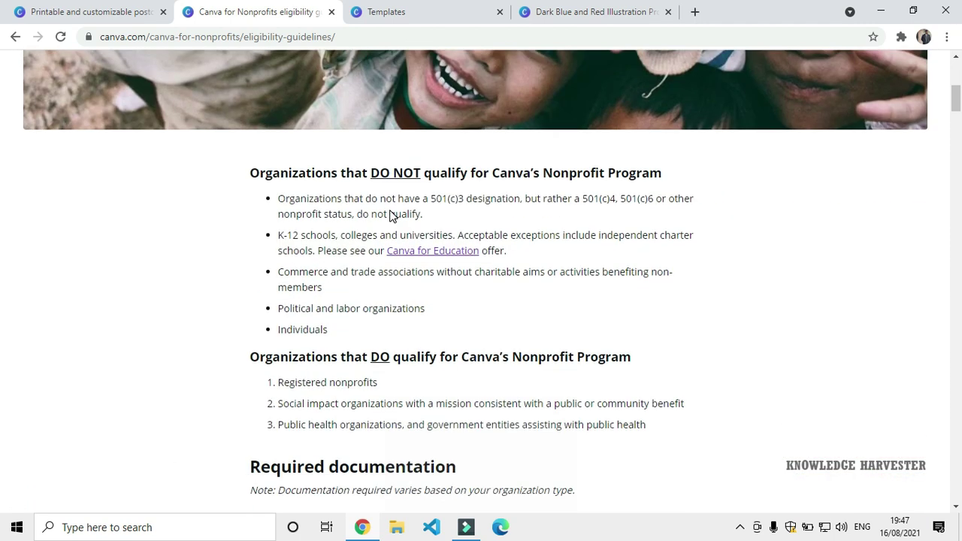
pyautogui.scroll(-5, 390, 216)
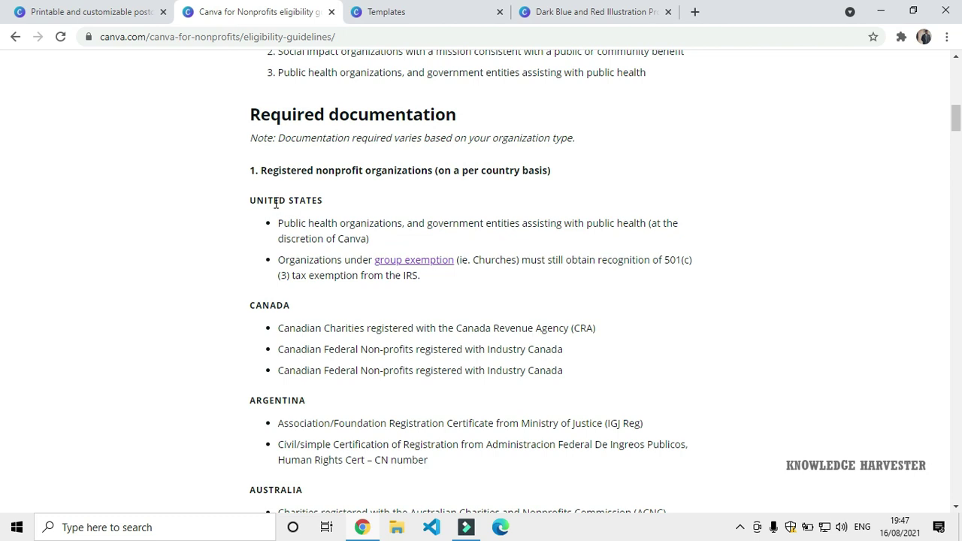
pyautogui.scroll(-18, 286, 217)
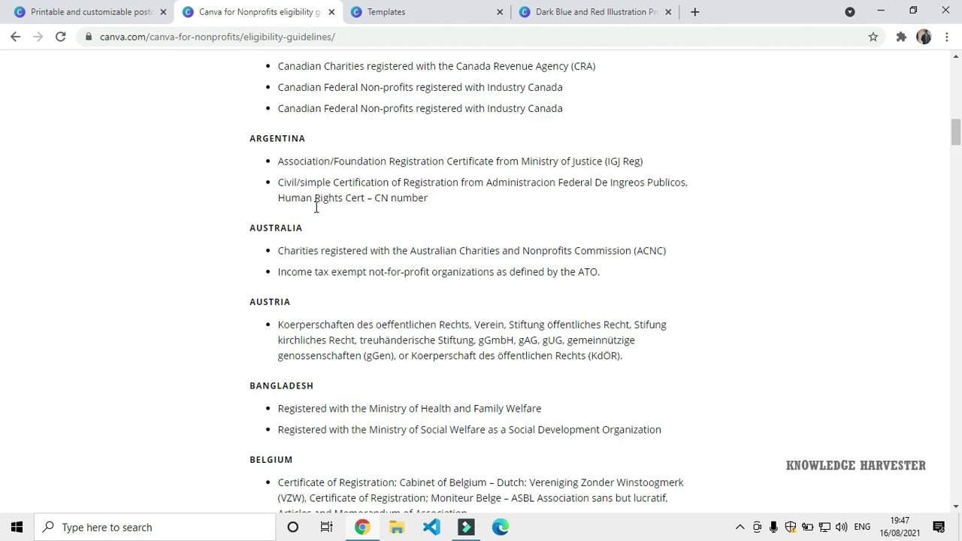
pyautogui.scroll(-11, 299, 258)
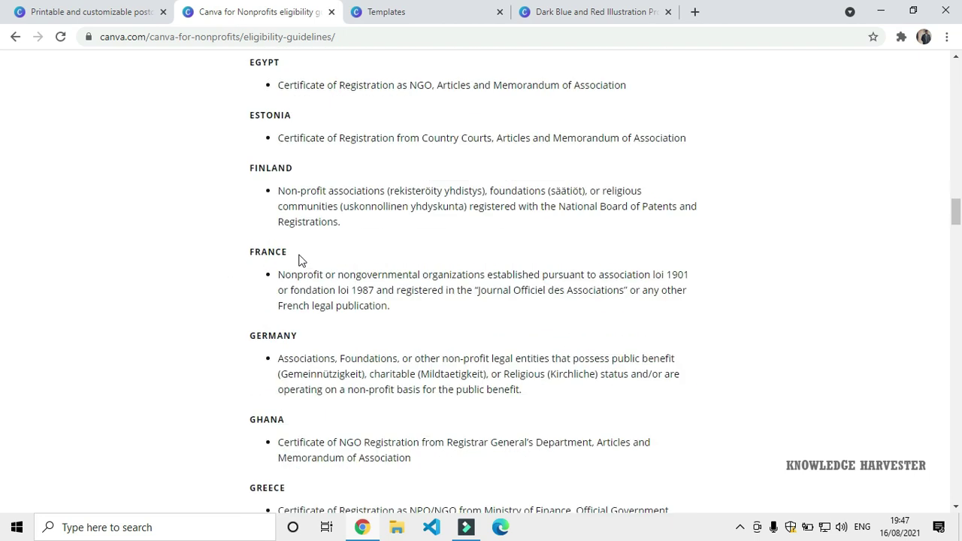
pyautogui.moveTo(281, 187); pyautogui.dragTo(428, 189)
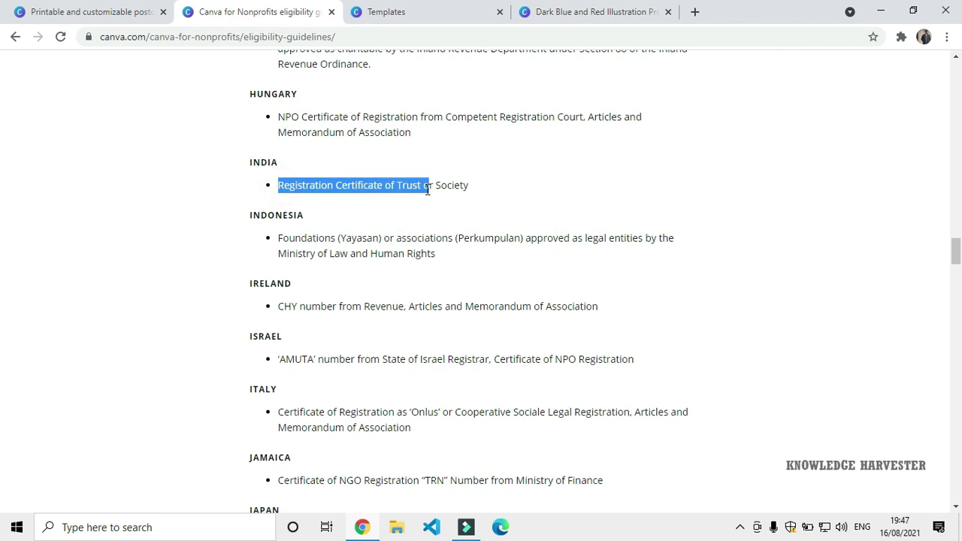